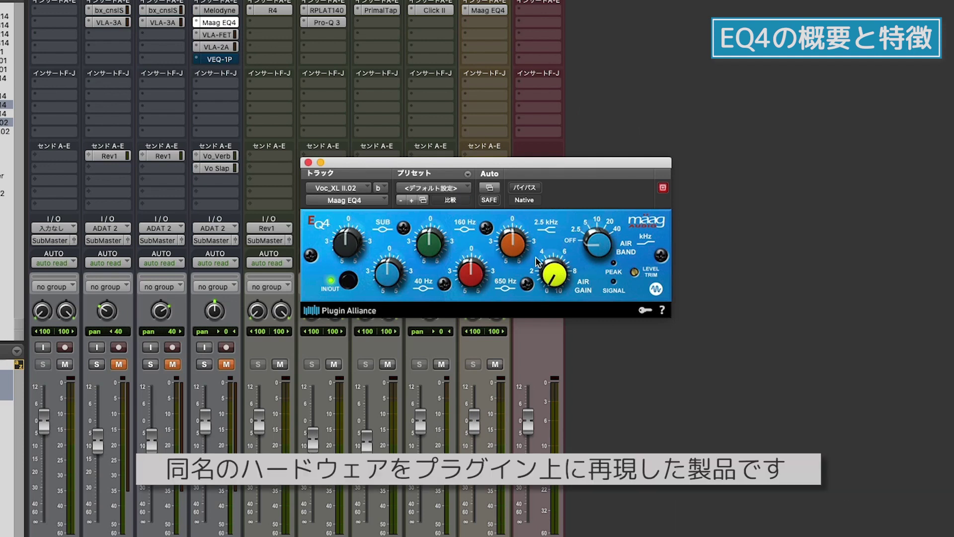
# Audition the SUB band on the vocal track's EQ4 by cutting it to its minimum, and reset it to 0
pyautogui.moveTo(514, 251)
pyautogui.mouseDown()
pyautogui.moveTo(513, 191)
pyautogui.moveTo(513, 251)
pyautogui.mouseUp()
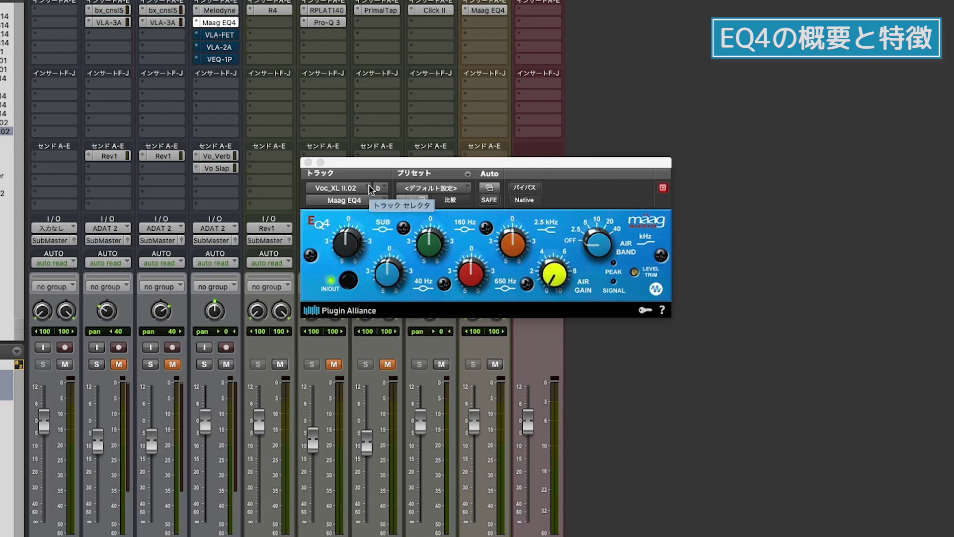
pyautogui.click(340, 254)
pyautogui.moveTo(341, 254); pyautogui.dragTo(333, 304)
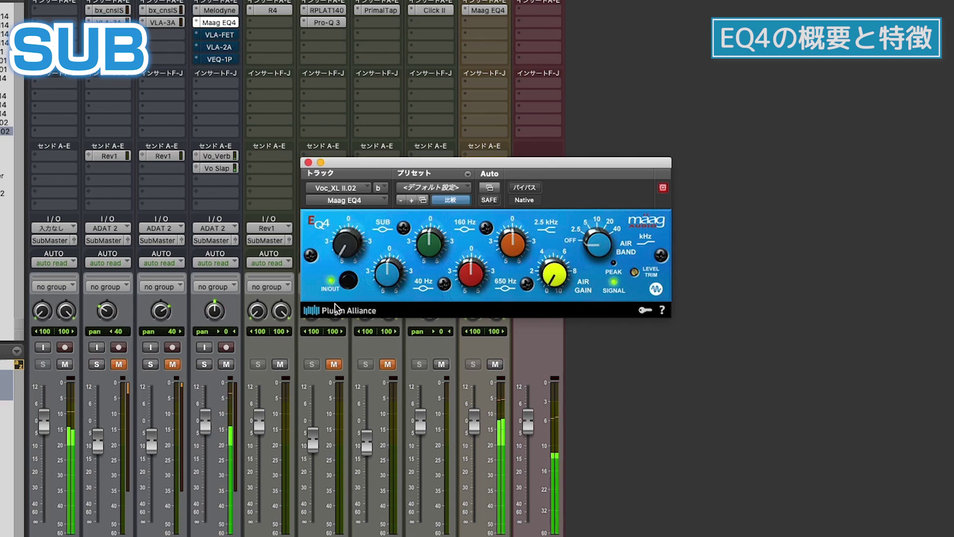
pyautogui.keyDown('alt'); pyautogui.click(347, 251); pyautogui.keyUp('alt')
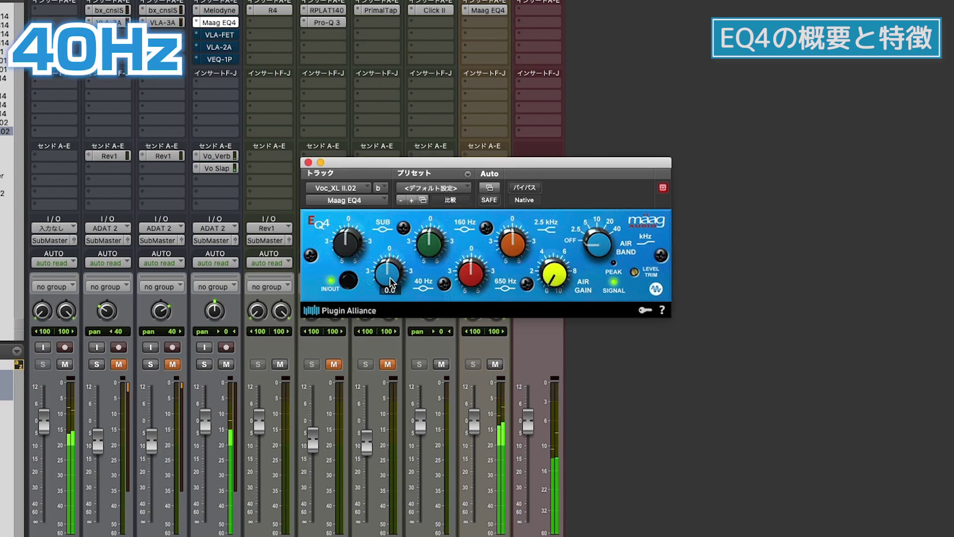
# Audition cuts on the vocal EQ4's remaining gain bands, starting with 40 Hz and 160 Hz, and reset them to 0
pyautogui.moveTo(388, 273); pyautogui.dragTo(378, 321)
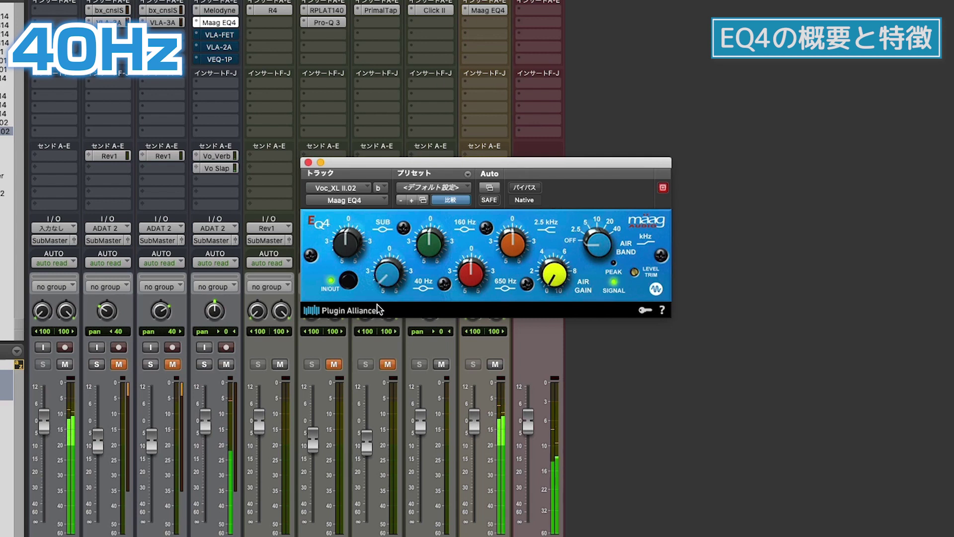
pyautogui.moveTo(431, 238); pyautogui.dragTo(460, 311)
pyautogui.keyDown('alt'); pyautogui.click(430, 249); pyautogui.keyUp('alt')
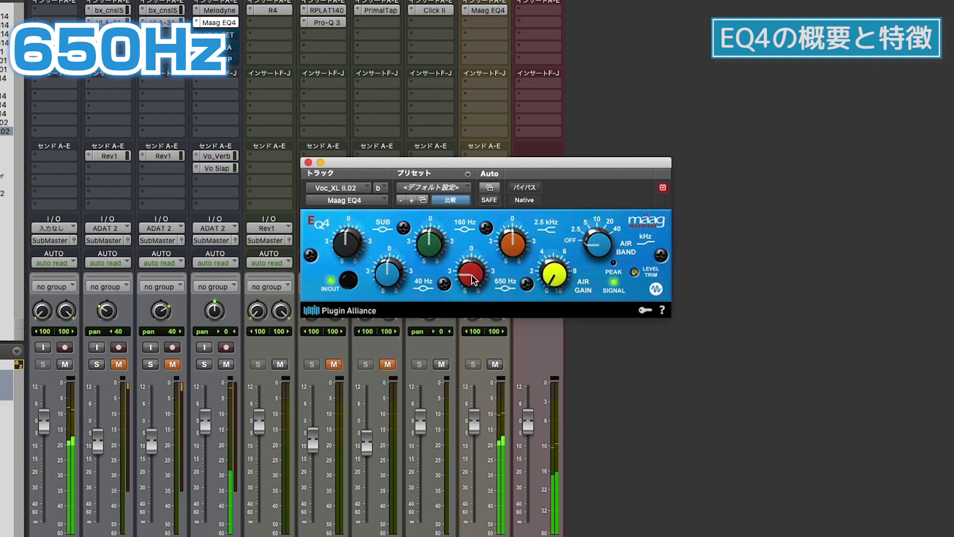
pyautogui.moveTo(515, 253)
pyautogui.mouseDown()
pyautogui.moveTo(510, 216)
pyautogui.moveTo(509, 298)
pyautogui.moveTo(515, 254)
pyautogui.mouseUp()
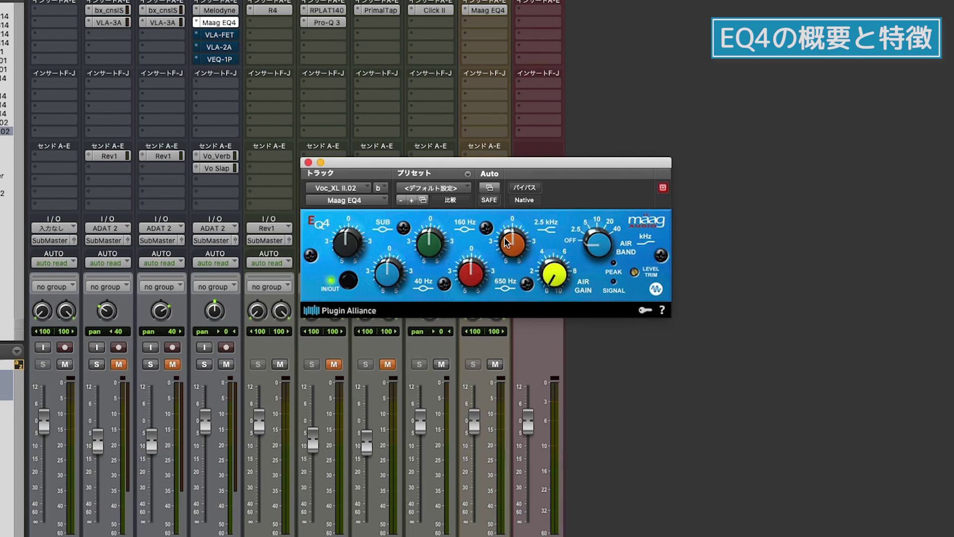
# Audition boosting the SUB band to +3.5 and cutting the 650 Hz band to -2.0, resetting each to 0
pyautogui.moveTo(505, 242)
pyautogui.mouseDown()
pyautogui.moveTo(499, 227)
pyautogui.moveTo(516, 244)
pyautogui.mouseUp()
pyautogui.moveTo(338, 251)
pyautogui.moveTo(338, 251); pyautogui.dragTo(332, 201)
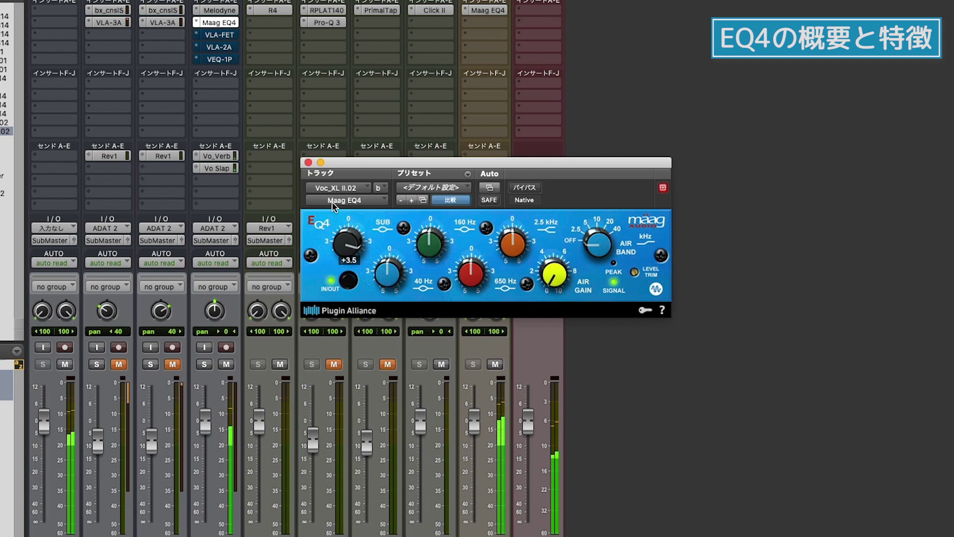
pyautogui.keyDown('alt'); pyautogui.click(338, 246); pyautogui.keyUp('alt')
pyautogui.moveTo(337, 247); pyautogui.dragTo(336, 201)
pyautogui.keyDown('alt'); pyautogui.click(348, 242); pyautogui.keyUp('alt')
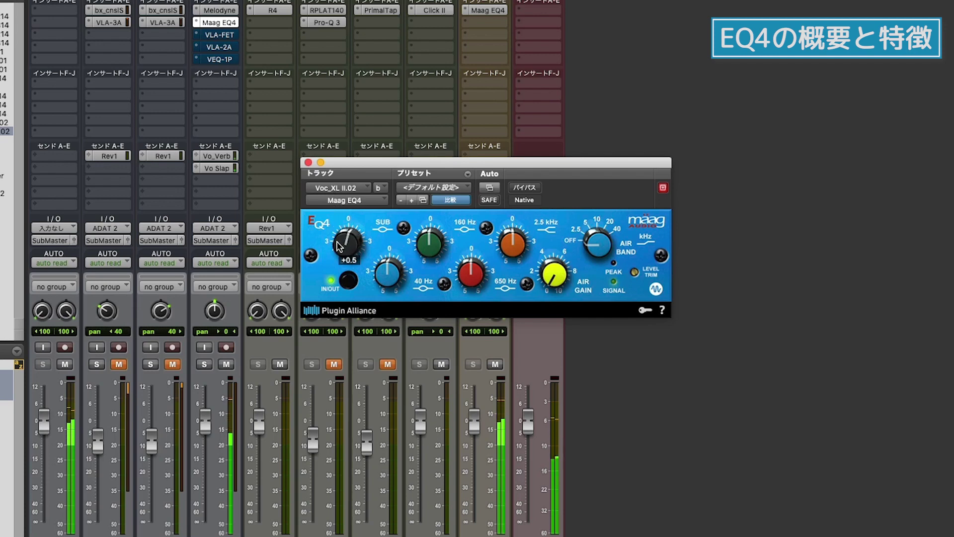
pyautogui.moveTo(469, 273); pyautogui.dragTo(458, 293)
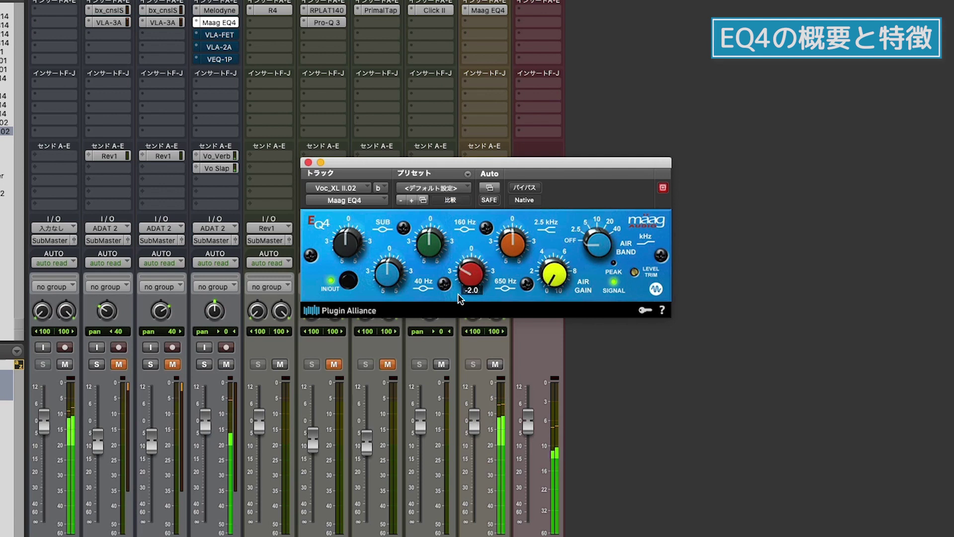
pyautogui.keyDown('alt'); pyautogui.click(470, 273); pyautogui.keyUp('alt')
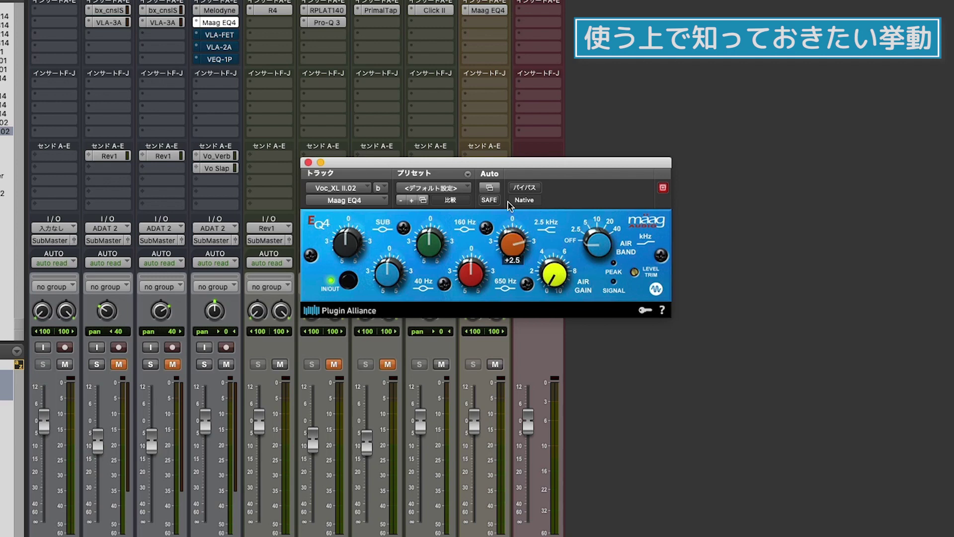
# Swing the 2.5 kHz band's gain between boost and a -5.0 cut, and return it to 0
pyautogui.moveTo(512, 244); pyautogui.dragTo(490, 231)
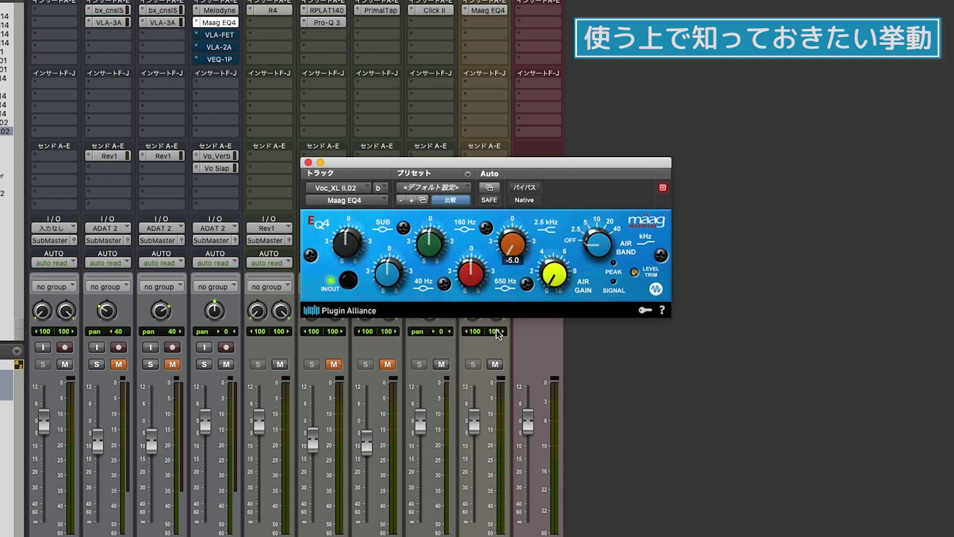
pyautogui.keyDown('alt'); pyautogui.click(506, 251); pyautogui.keyUp('alt')
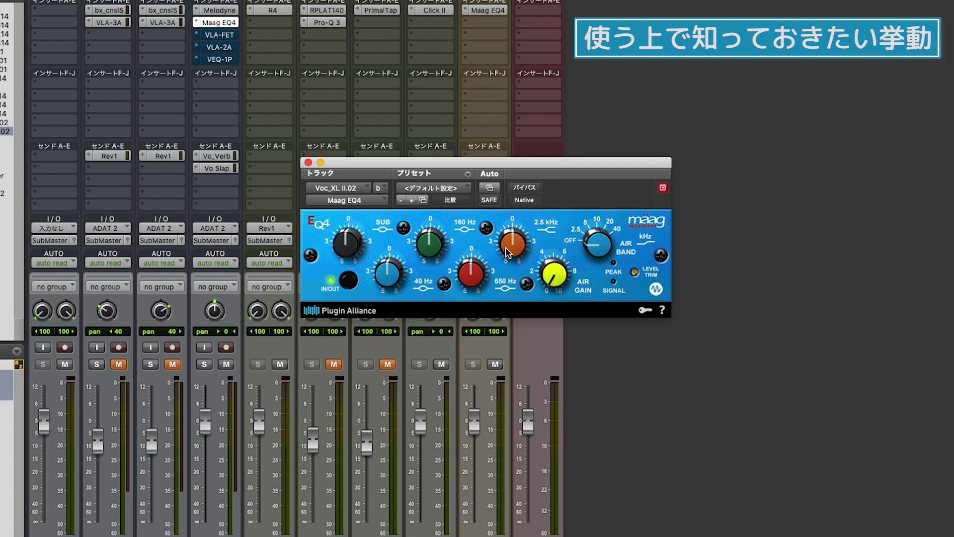
pyautogui.moveTo(505, 246)
pyautogui.mouseDown()
pyautogui.moveTo(514, 209)
pyautogui.moveTo(525, 305)
pyautogui.moveTo(508, 196)
pyautogui.moveTo(515, 261)
pyautogui.mouseUp()
pyautogui.moveTo(519, 301); pyautogui.dragTo(510, 241)
# Try small cuts on the SUB and neighbouring low bands, nudge the 650 Hz band, and return them to 0
pyautogui.moveTo(348, 246); pyautogui.dragTo(353, 253)
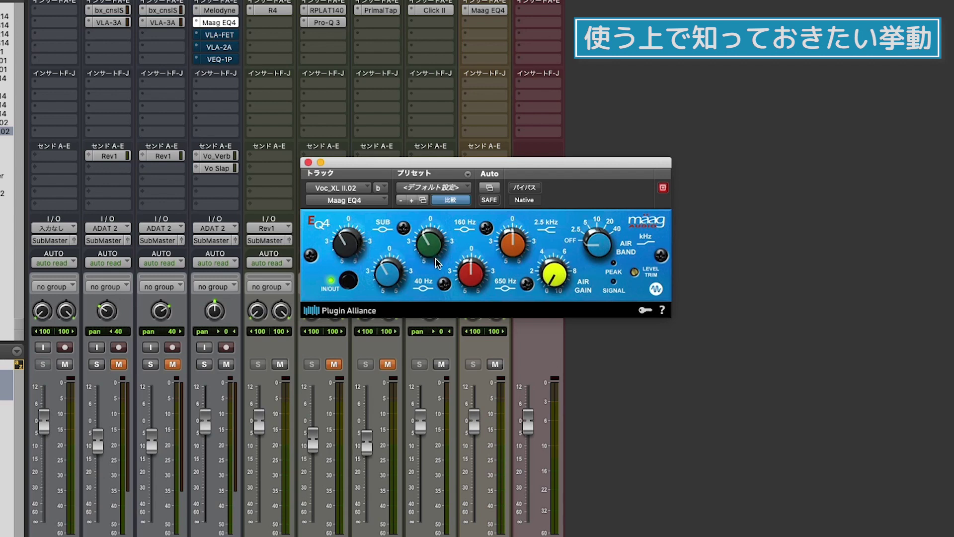
pyautogui.moveTo(467, 280); pyautogui.dragTo(465, 285)
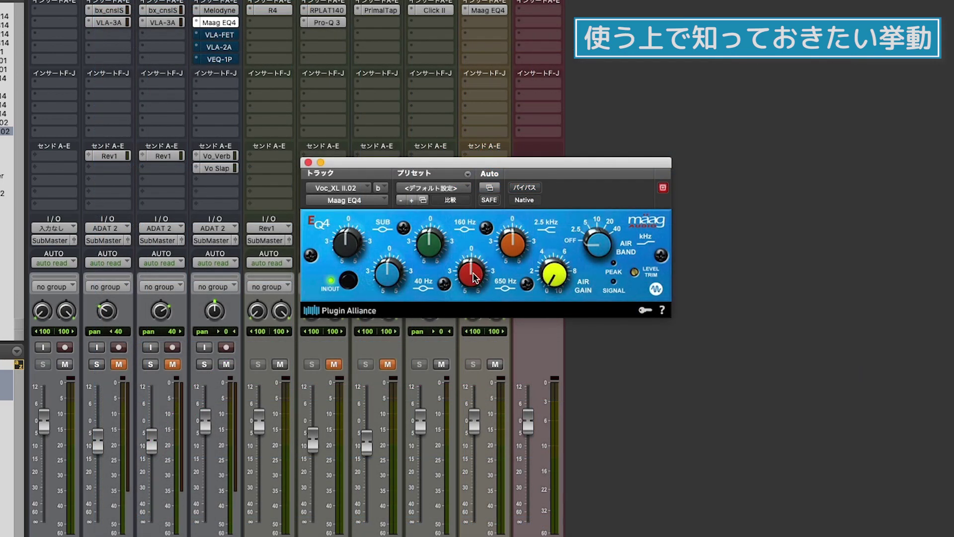
pyautogui.moveTo(473, 276); pyautogui.dragTo(475, 266)
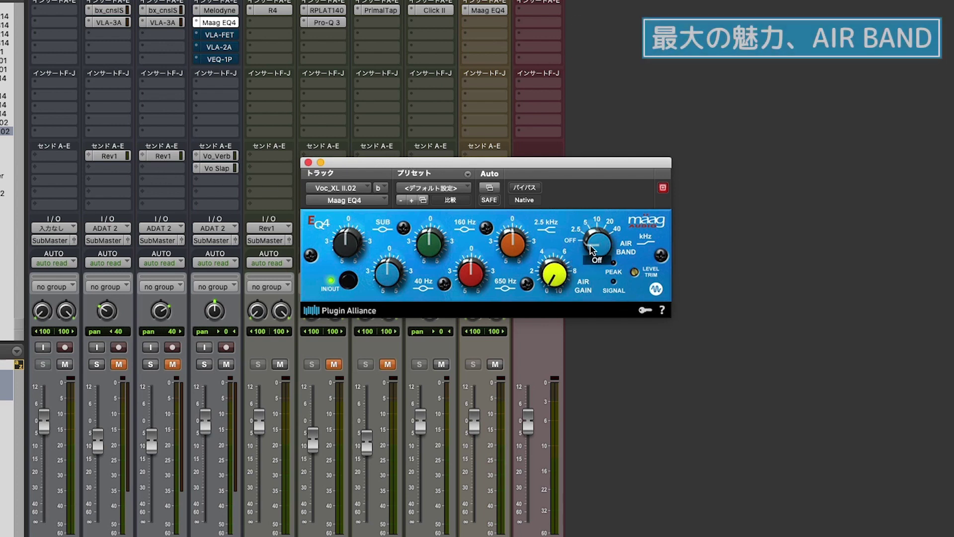
# Compare the vocal against bypass with AIR BAND at 10 kHz and AIR GAIN at 6.0, and switch the air band off
pyautogui.moveTo(589, 244)
pyautogui.moveTo(589, 248); pyautogui.dragTo(599, 177)
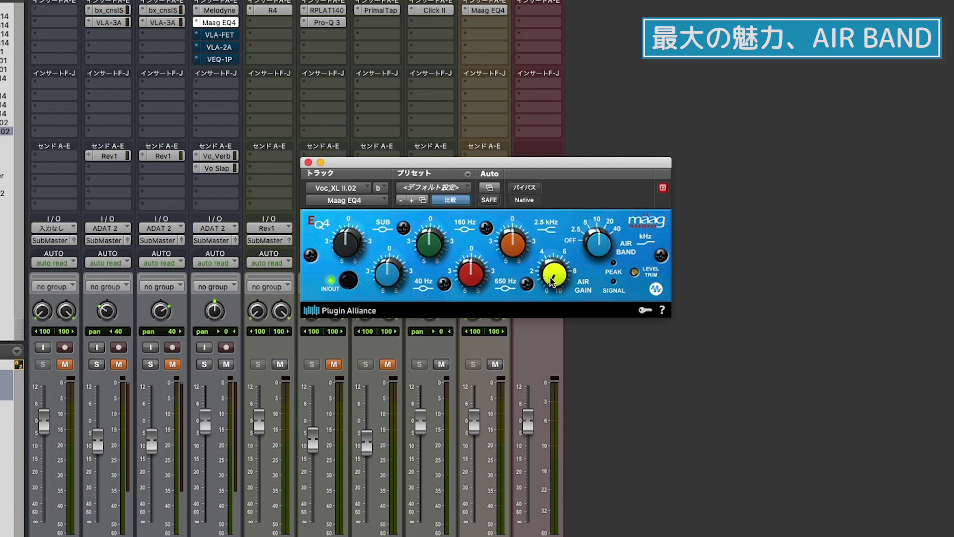
pyautogui.moveTo(551, 283); pyautogui.dragTo(549, 219)
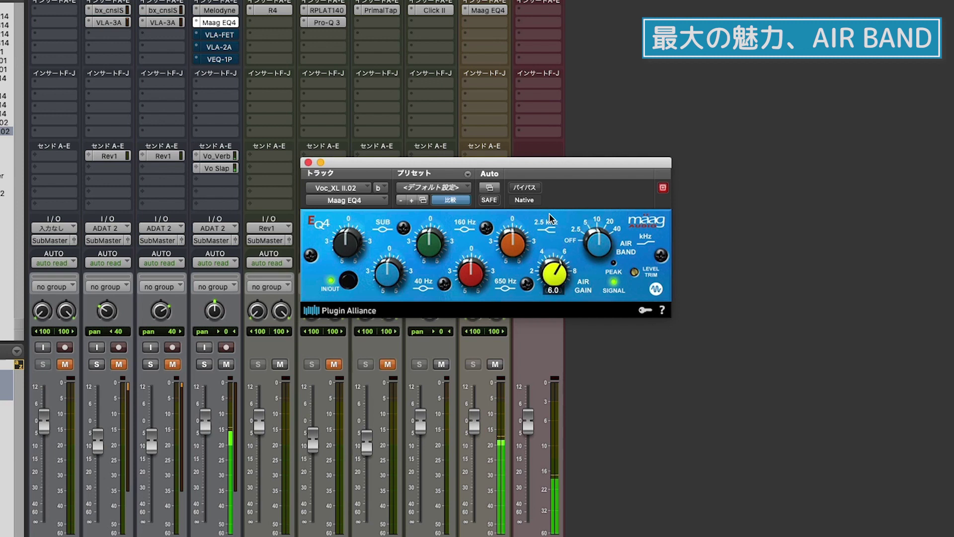
pyautogui.click(528, 189)
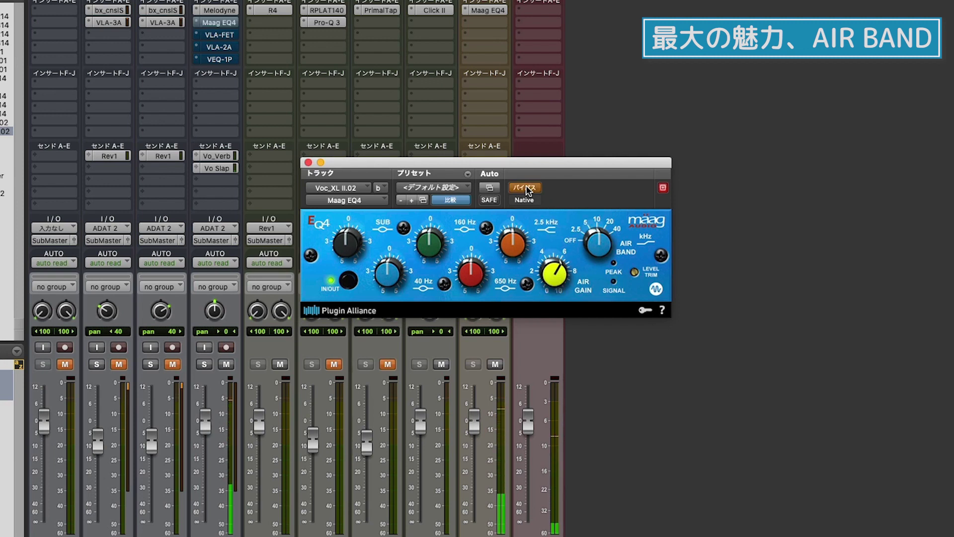
pyautogui.click(528, 188)
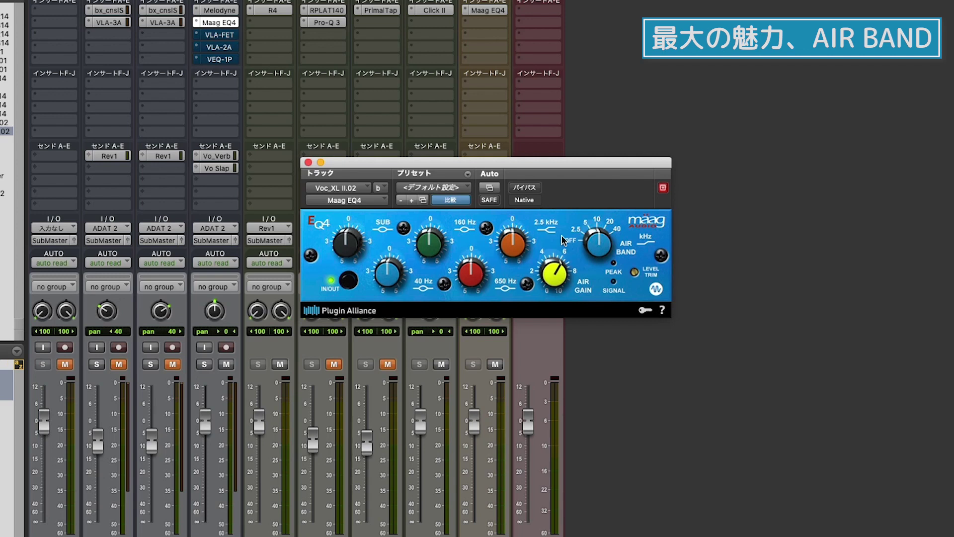
pyautogui.moveTo(569, 272); pyautogui.dragTo(560, 330)
pyautogui.moveTo(602, 254); pyautogui.dragTo(600, 280)
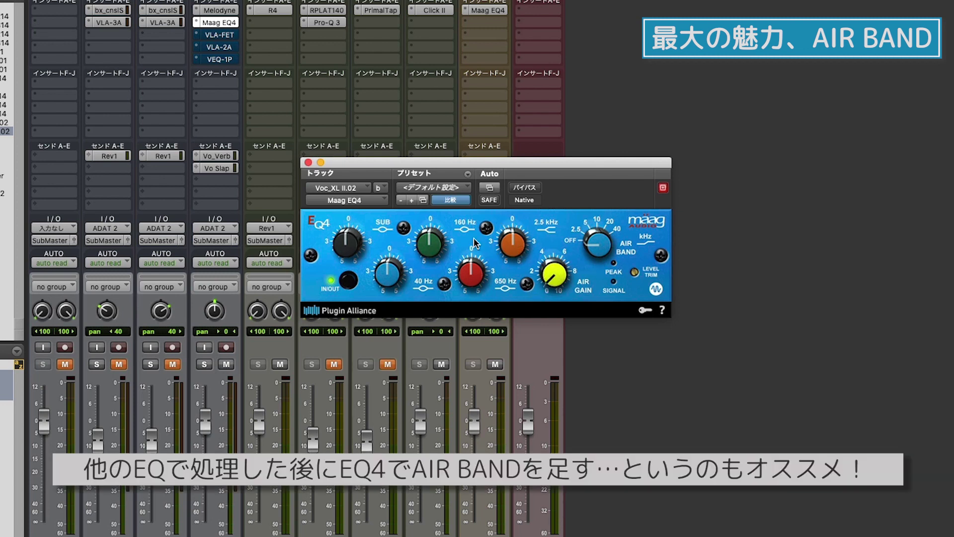
# Replace the vocal EQ4 window with the SubMaster's, and set AIR BAND to 20 kHz and AIR GAIN to 6.5
pyautogui.click(308, 163)
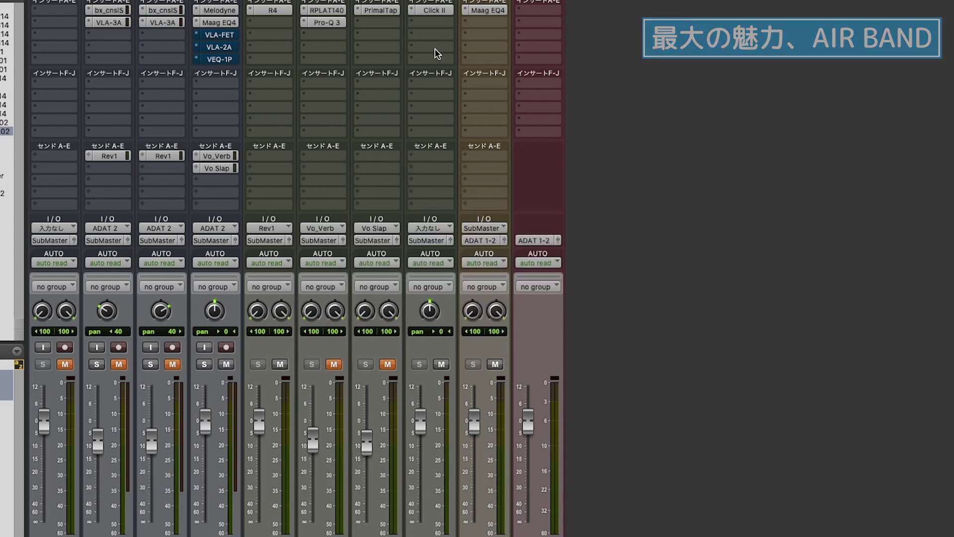
pyautogui.click(485, 10)
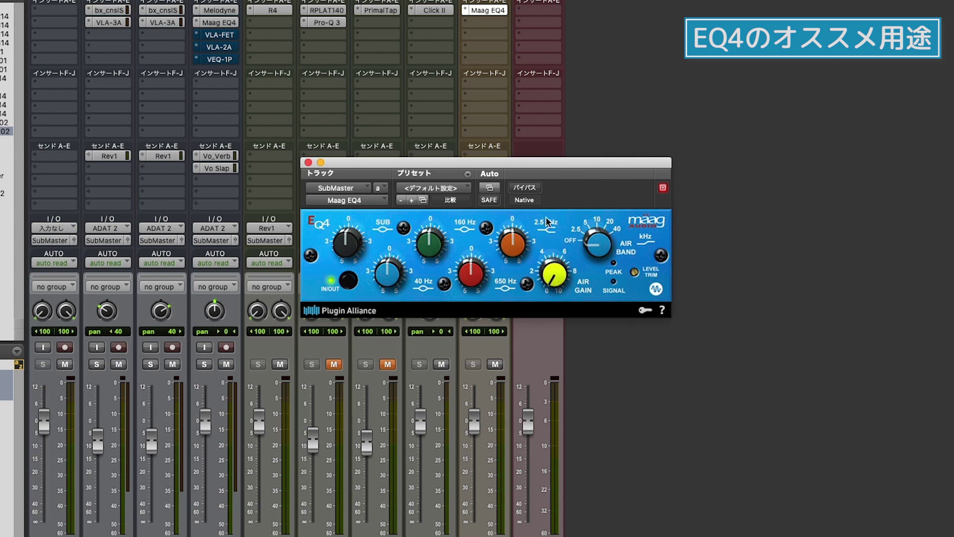
pyautogui.moveTo(606, 255); pyautogui.dragTo(607, 233)
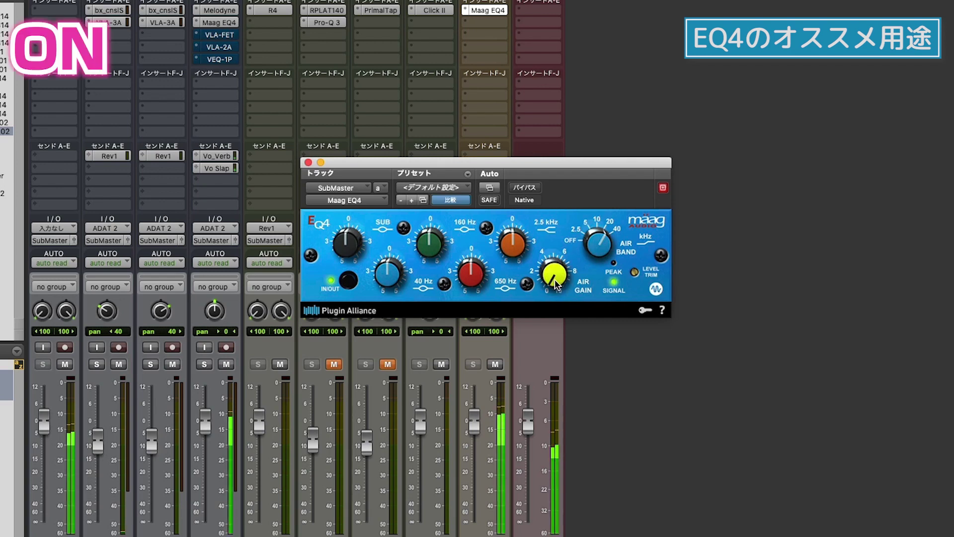
pyautogui.moveTo(560, 290); pyautogui.dragTo(557, 212)
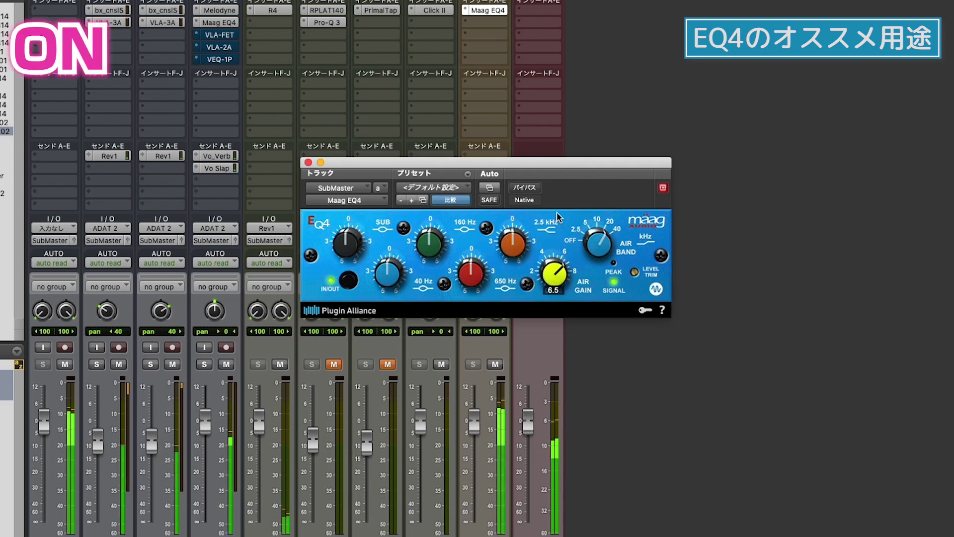
# Compare the SubMaster mix with the EQ4 bypassed and active, and try a boost on its SUB band
pyautogui.click(531, 188)
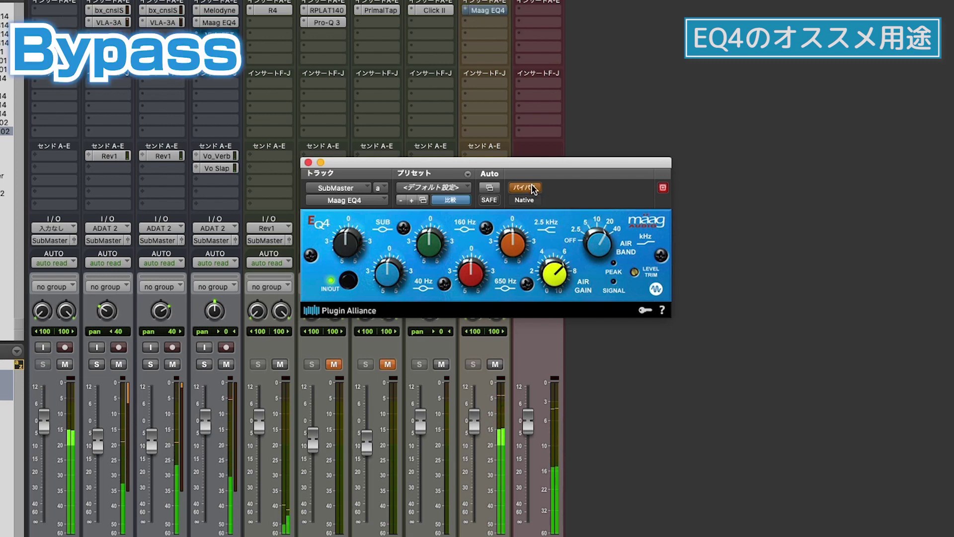
pyautogui.click(531, 188)
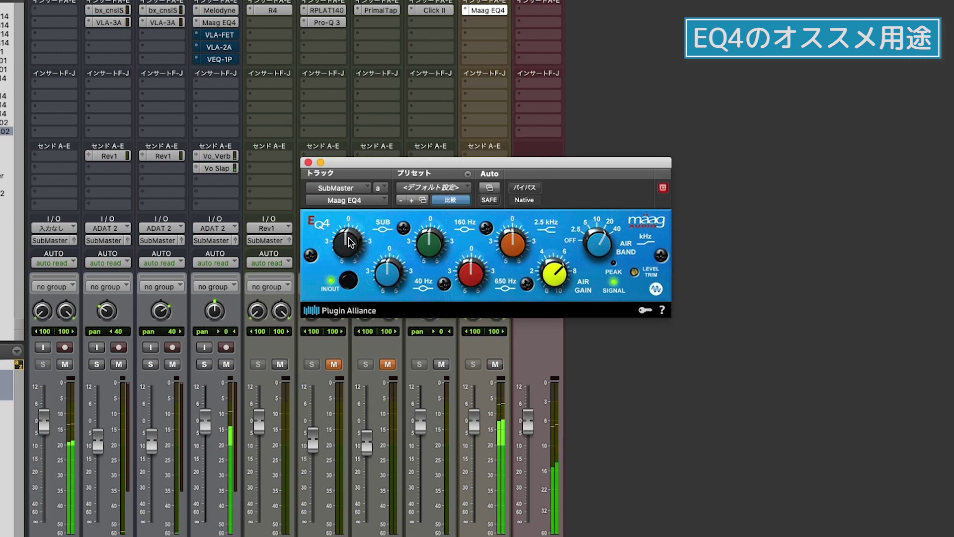
pyautogui.moveTo(350, 244); pyautogui.dragTo(339, 220)
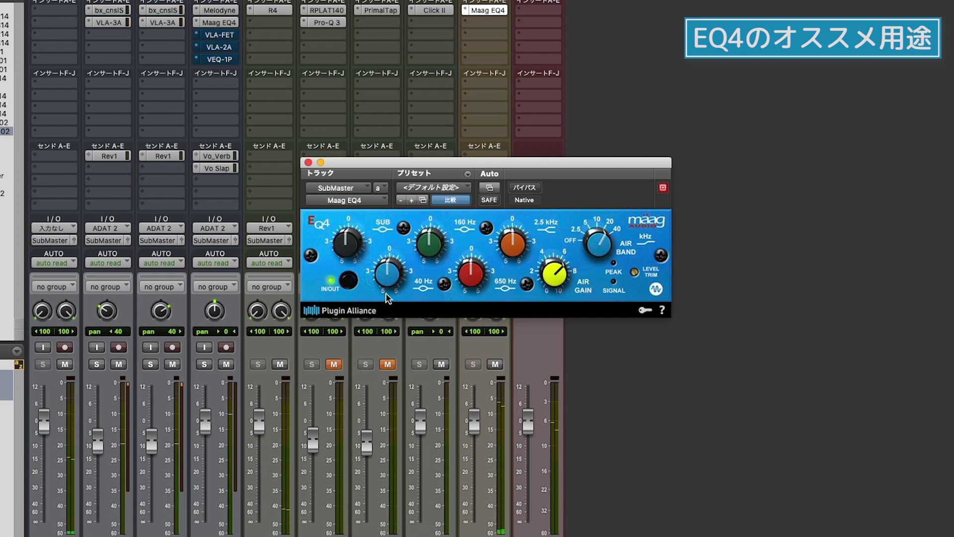